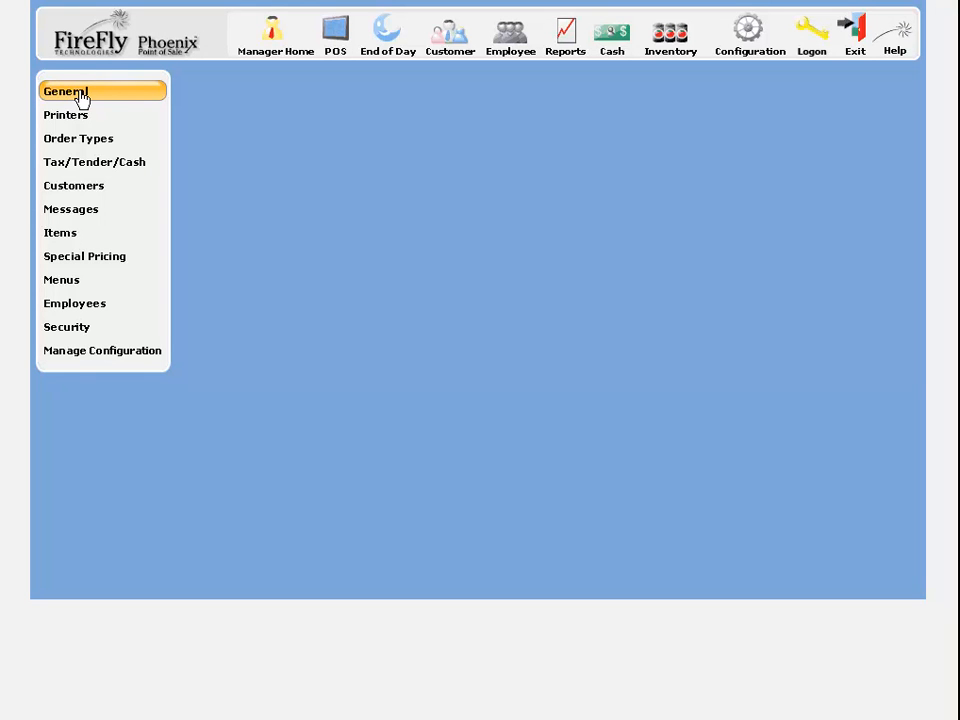
Open the Associated Stores setup and load the Balmoral store's connection and group settings
{"action": "left_click", "coordinate": [82, 95]}
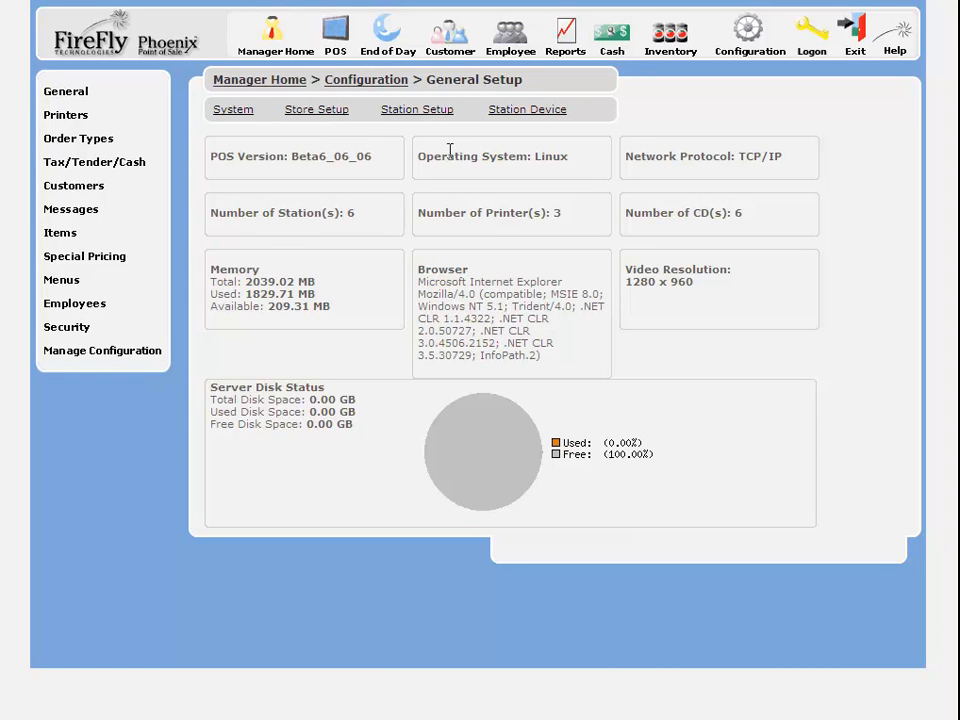
{"action": "left_click", "coordinate": [301, 114]}
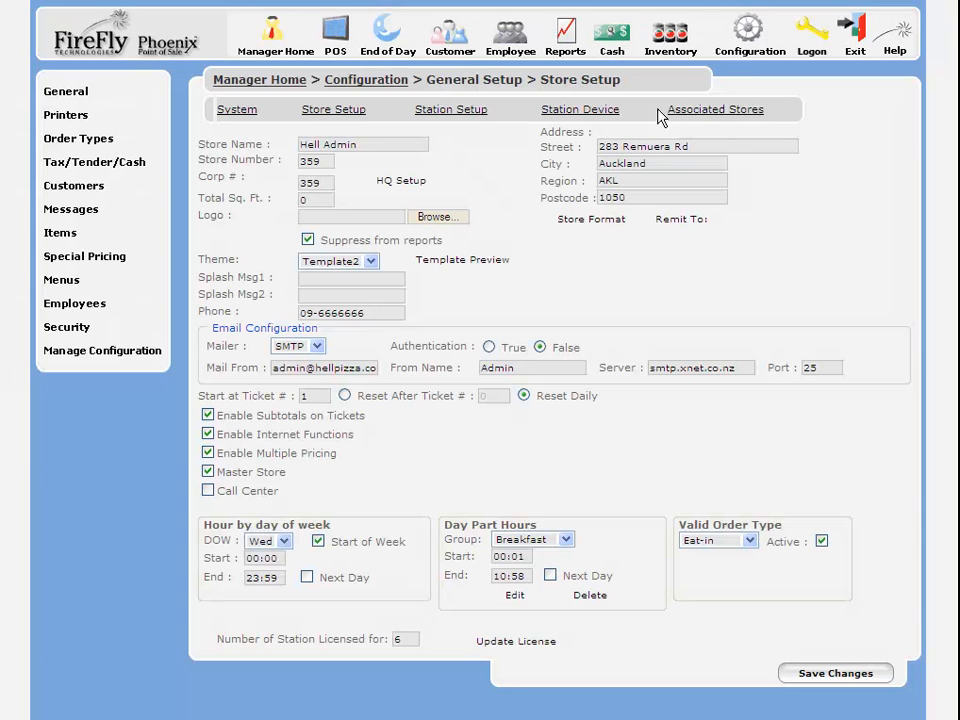
{"action": "left_click", "coordinate": [735, 117]}
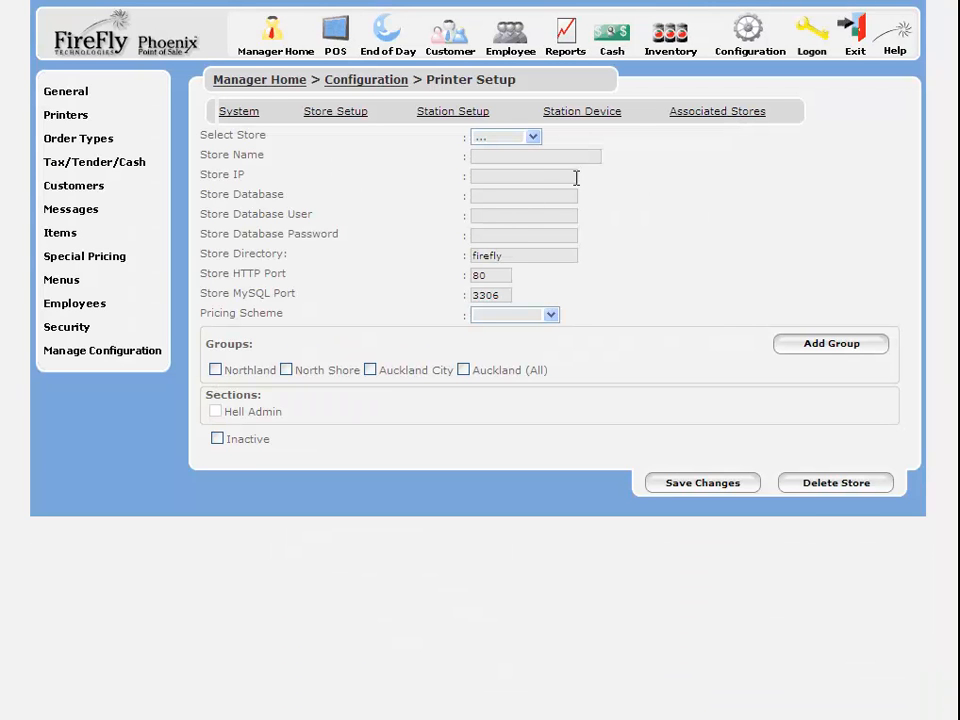
{"action": "left_click", "coordinate": [533, 137]}
{"action": "left_click", "coordinate": [522, 165]}
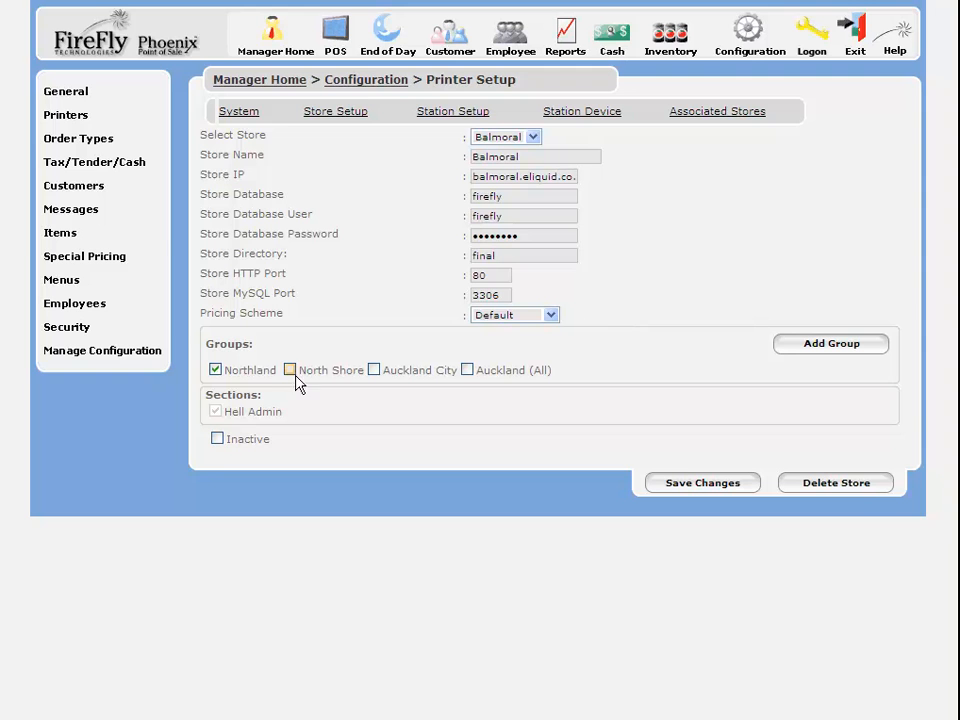
Open the Envy item from Standard Pizza in the Pizzas department for editing and inspect its PLU number
{"action": "left_click", "coordinate": [120, 234]}
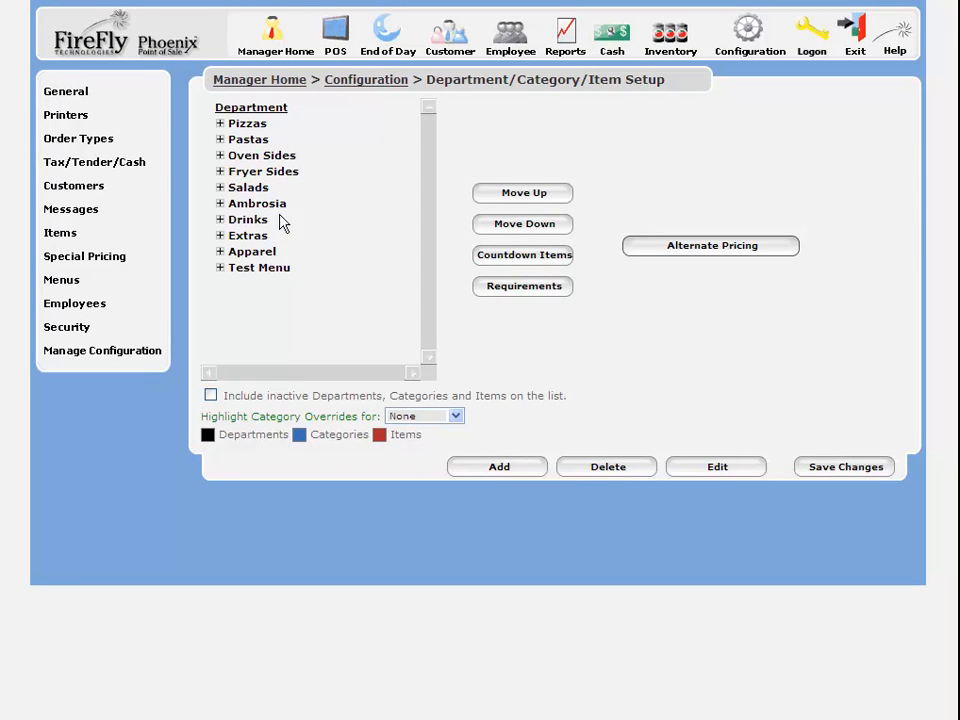
{"action": "left_click", "coordinate": [220, 124]}
{"action": "left_click", "coordinate": [228, 140]}
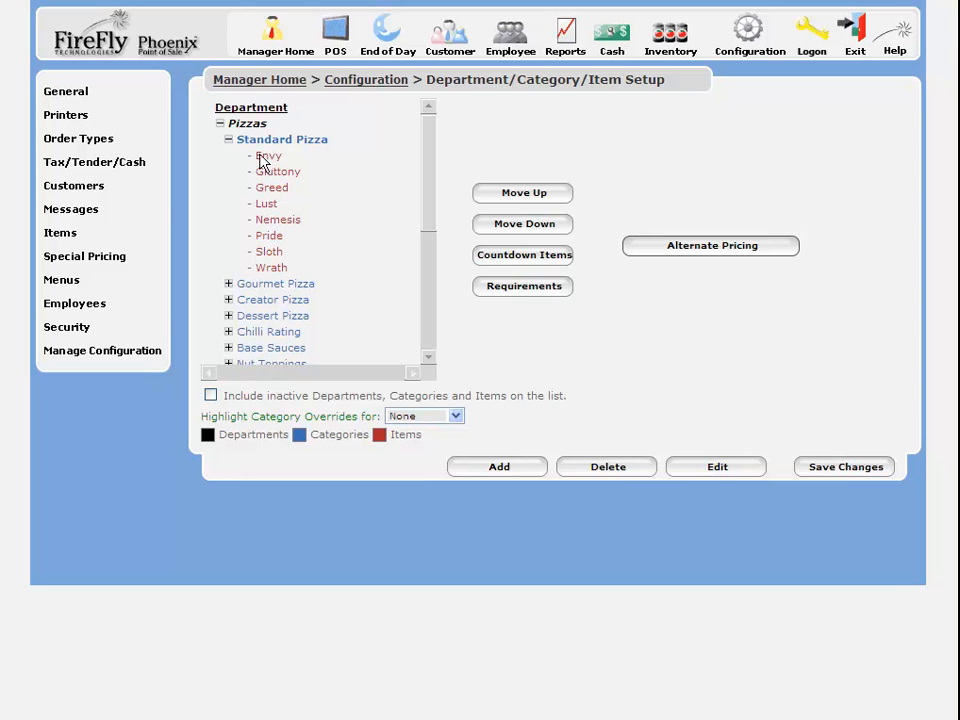
{"action": "left_click", "coordinate": [268, 157]}
{"action": "left_click", "coordinate": [716, 464]}
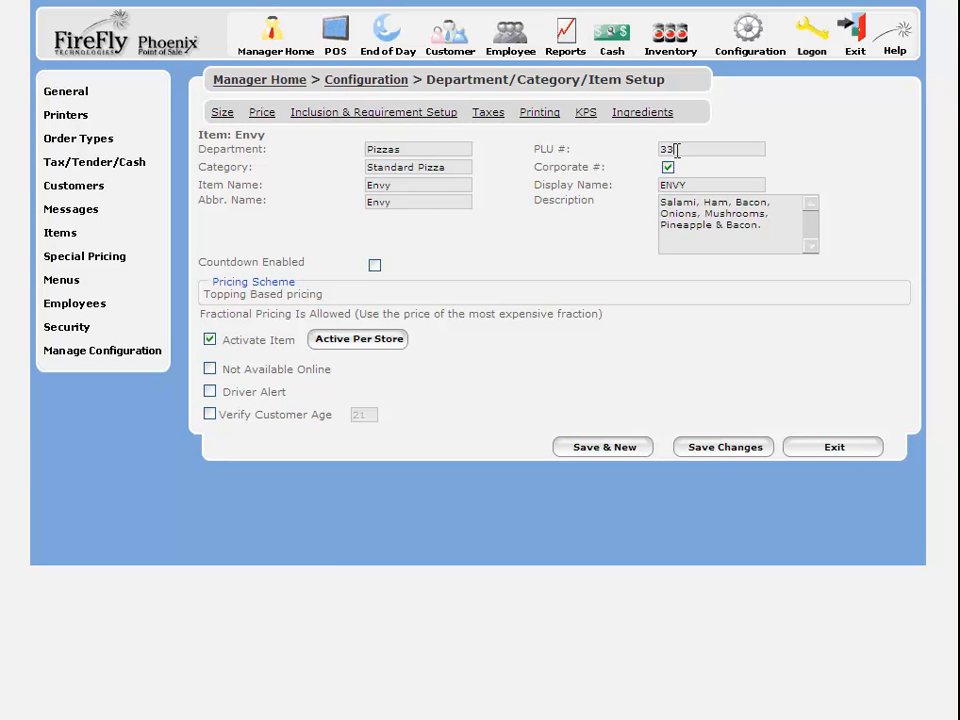
{"action": "left_click_drag", "start_coordinate": [671, 149], "coordinate": [661, 150]}
Check which stores the Envy item is active in, leave it without saving, and look over the department list
{"action": "left_click", "coordinate": [342, 341]}
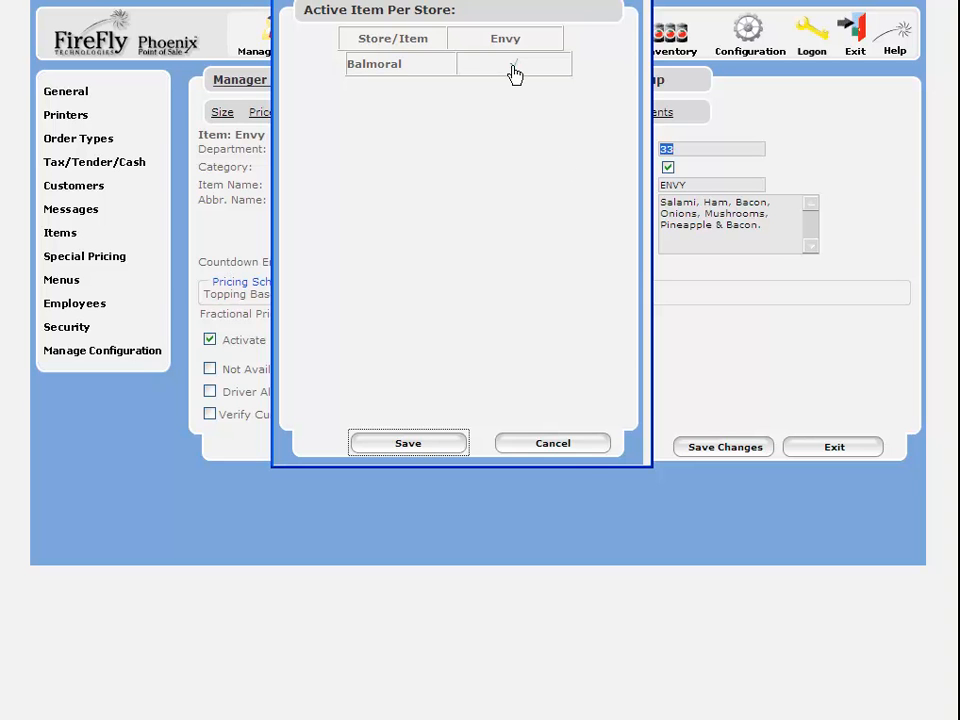
{"action": "left_click", "coordinate": [566, 450]}
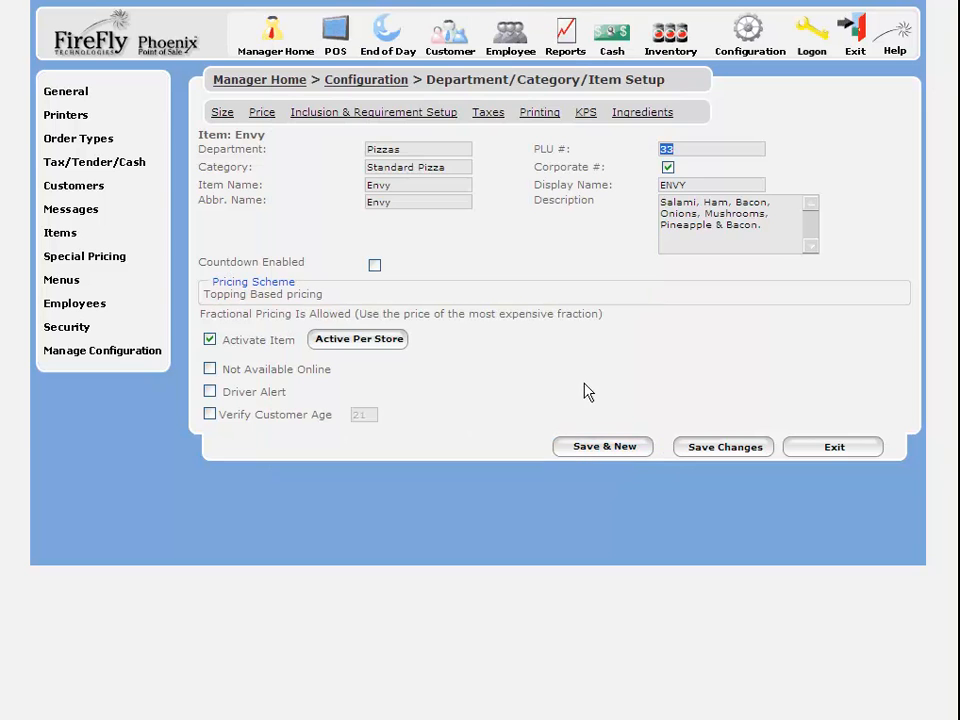
{"action": "left_click", "coordinate": [835, 450]}
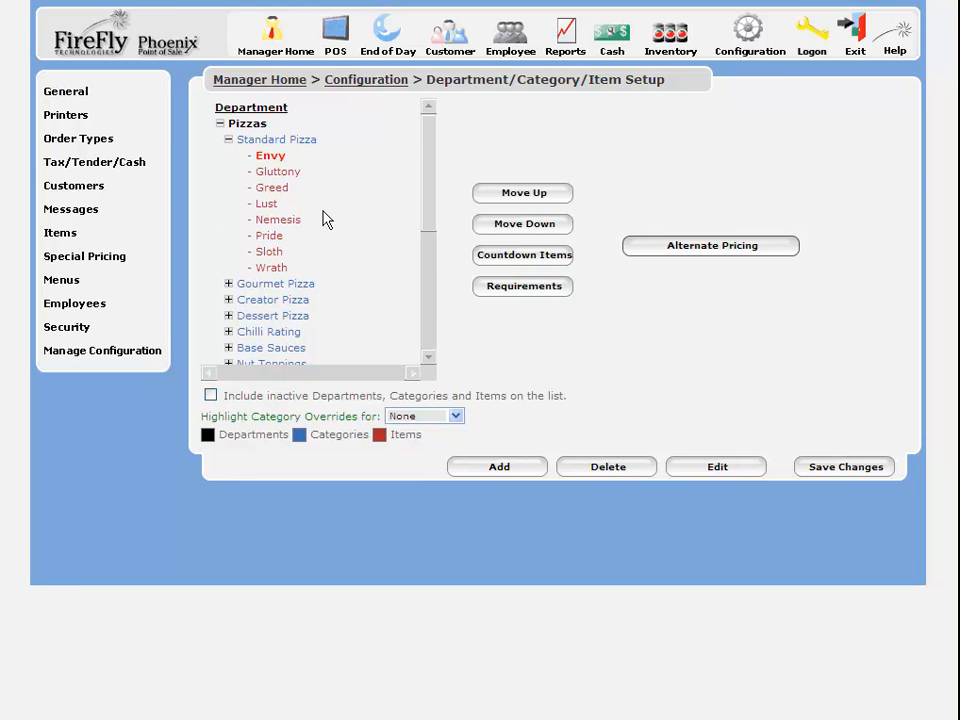
{"action": "left_click", "coordinate": [228, 140]}
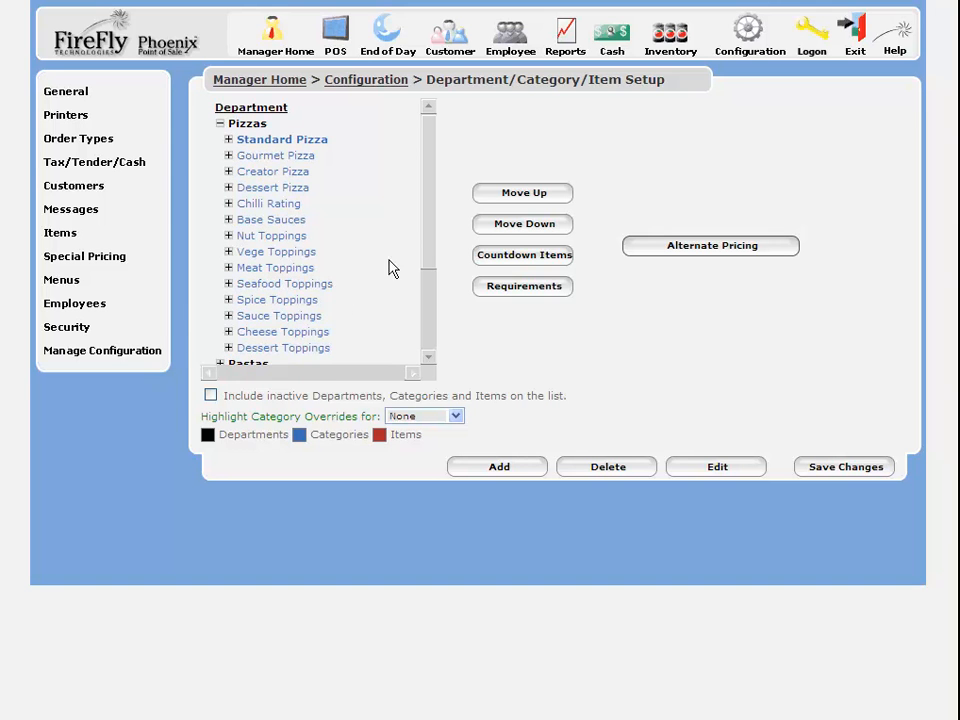
{"action": "left_click_drag", "start_coordinate": [428, 251], "coordinate": [428, 304]}
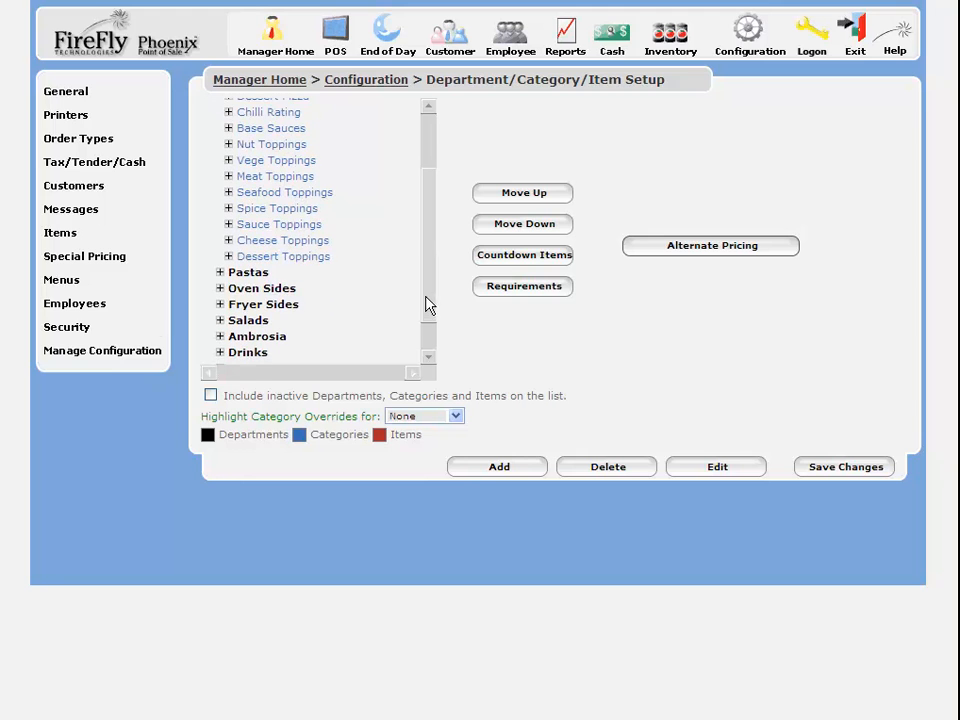
Run a PLU comparison of the Item table against the Balmoral store from the store management functions
{"action": "left_click", "coordinate": [105, 358]}
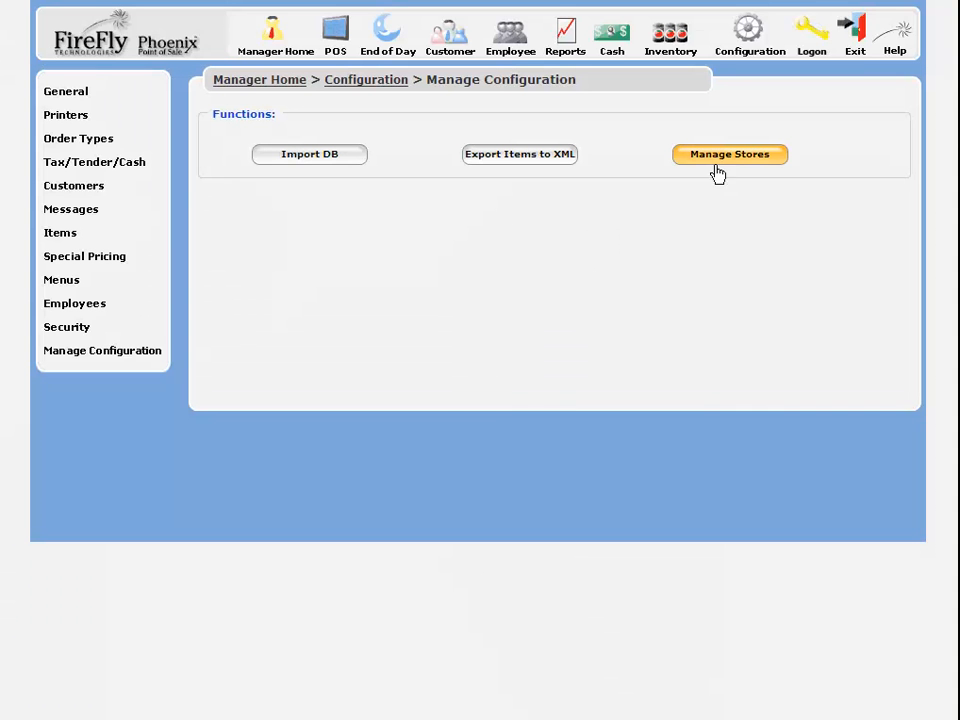
{"action": "left_click", "coordinate": [720, 164]}
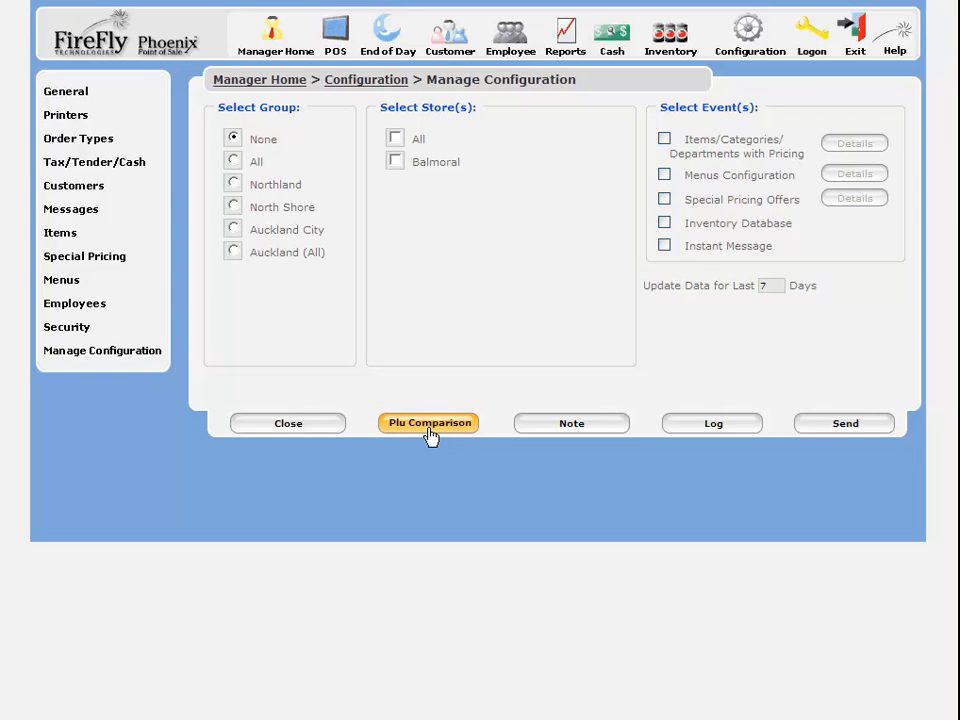
{"action": "left_click", "coordinate": [134, 358]}
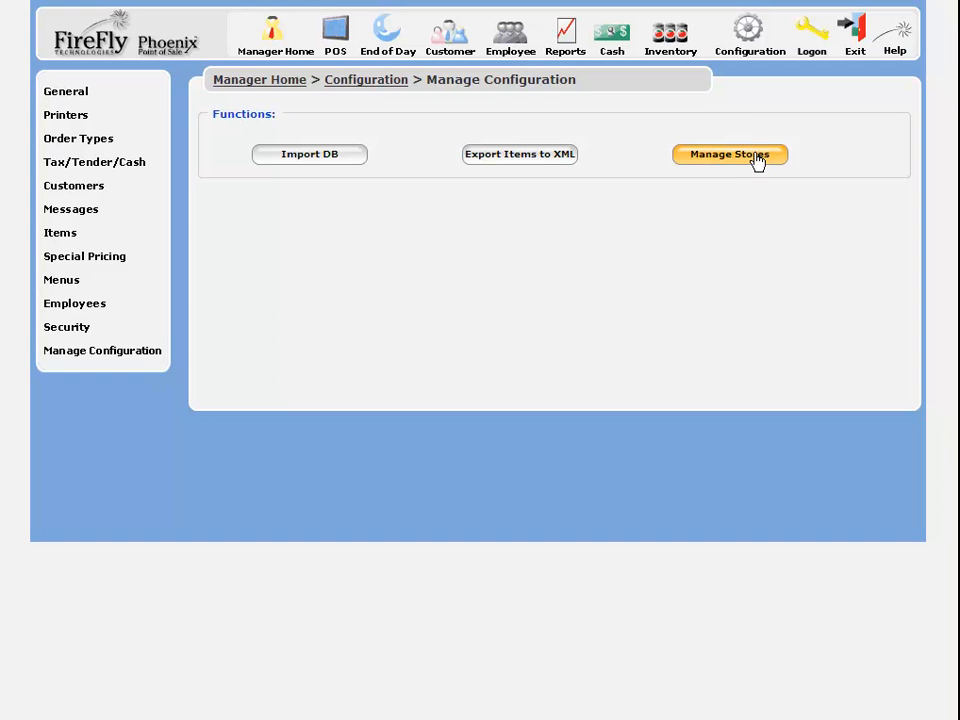
{"action": "left_click", "coordinate": [757, 161]}
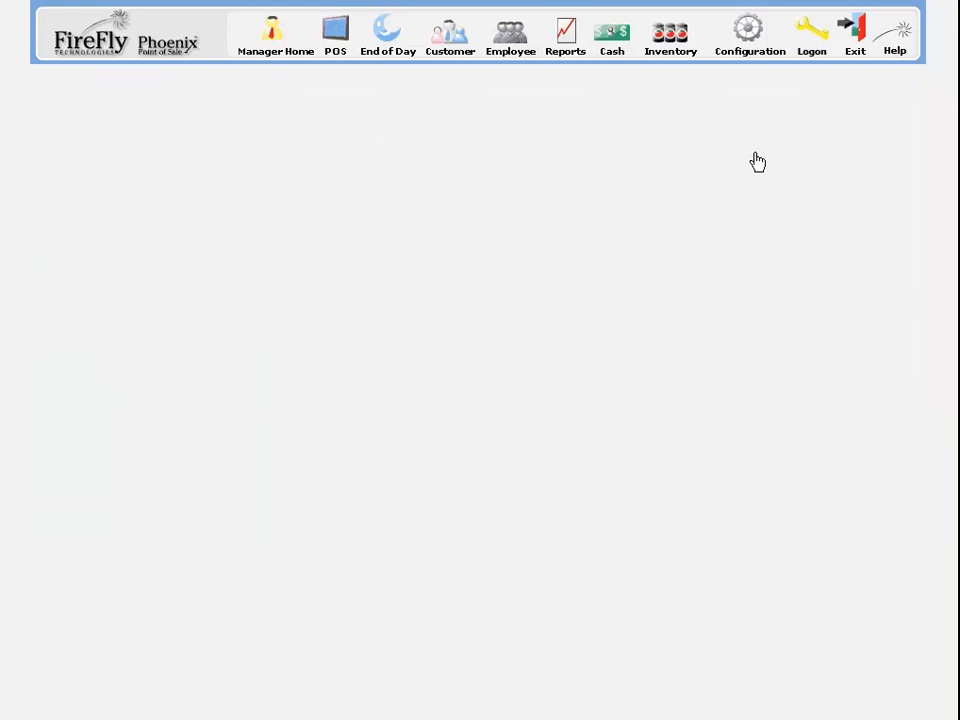
{"action": "left_click", "coordinate": [429, 423]}
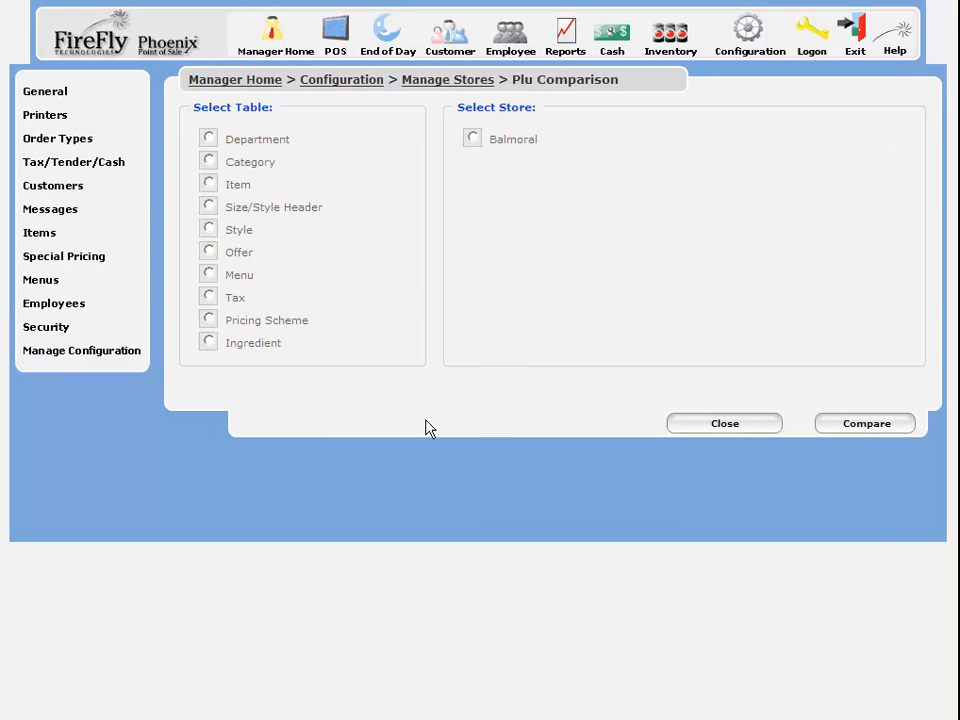
{"action": "left_click", "coordinate": [208, 184]}
{"action": "left_click", "coordinate": [870, 428]}
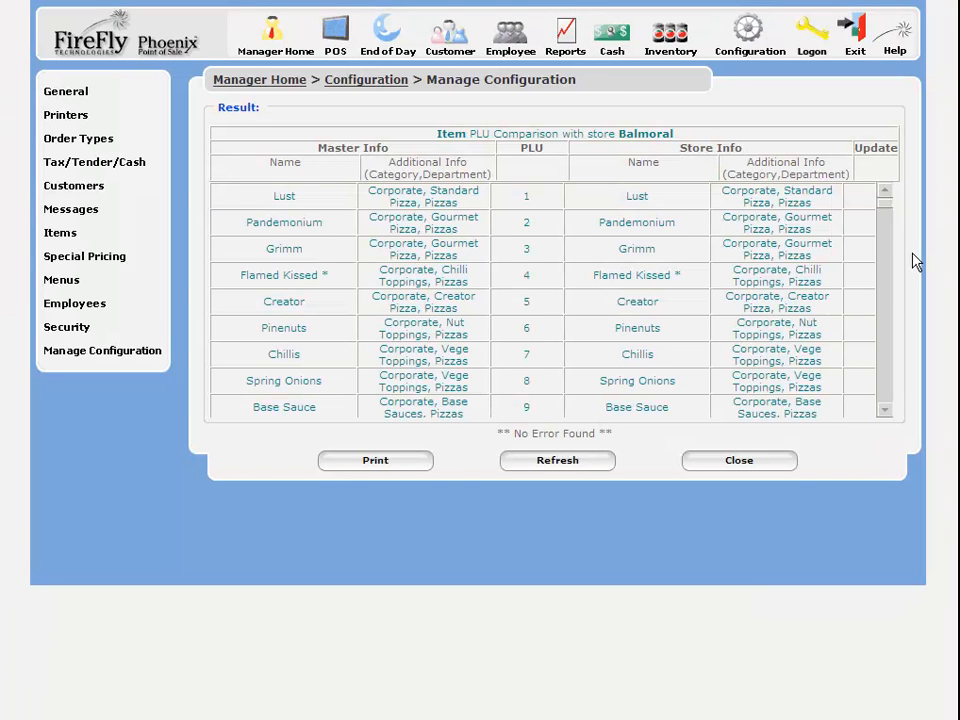
Review the full item PLU comparison between master and store, and return to the store management page
{"action": "left_click_drag", "start_coordinate": [887, 214], "coordinate": [888, 362]}
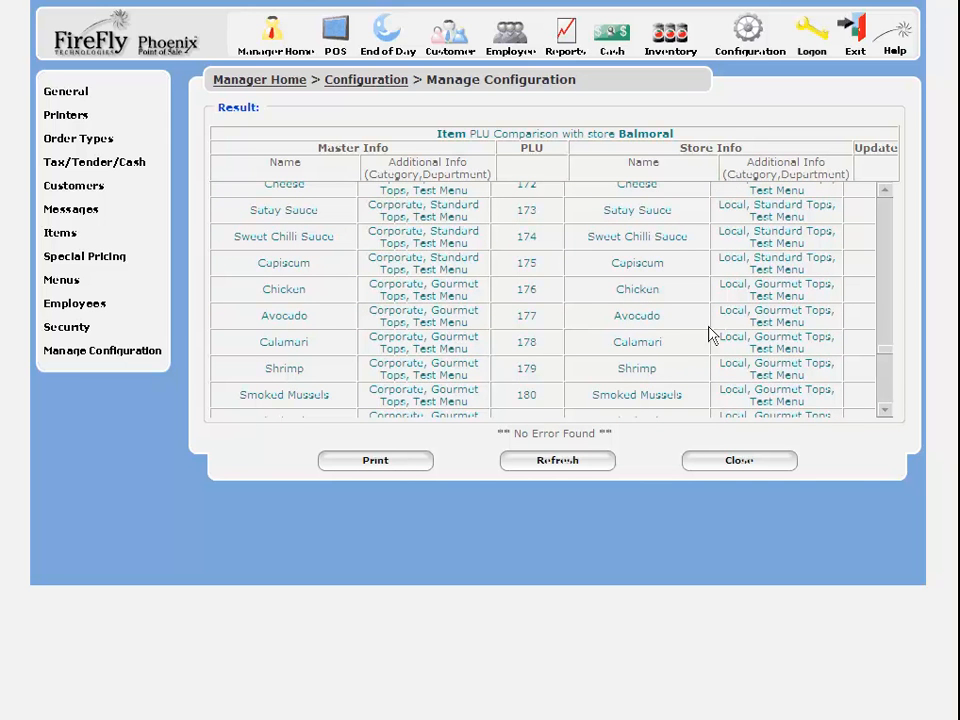
{"action": "left_click_drag", "start_coordinate": [884, 350], "coordinate": [887, 418]}
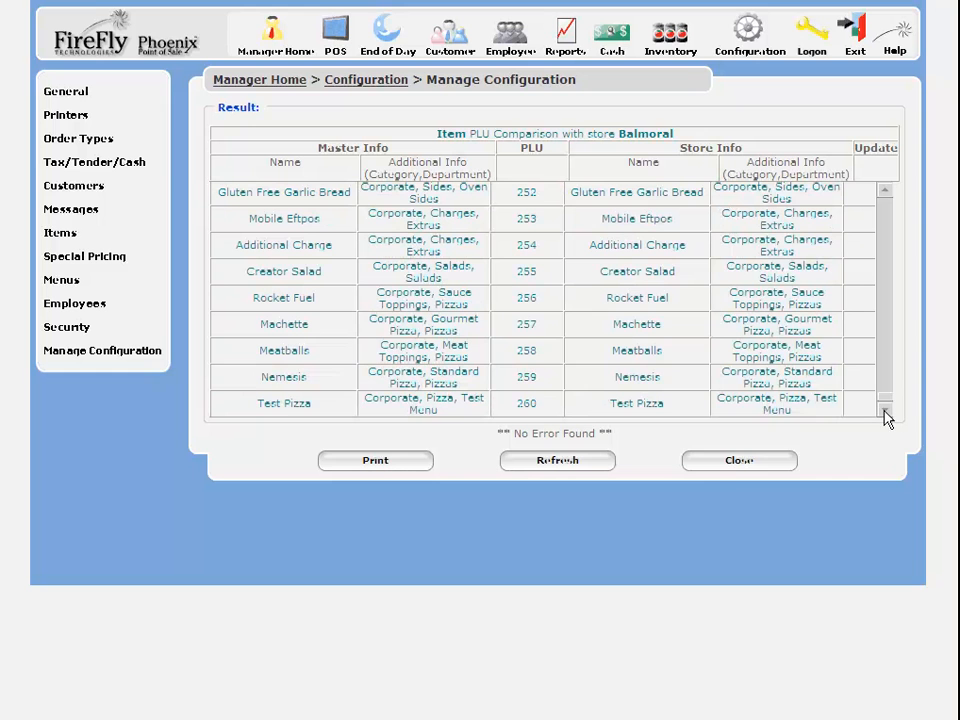
{"action": "left_click", "coordinate": [736, 472]}
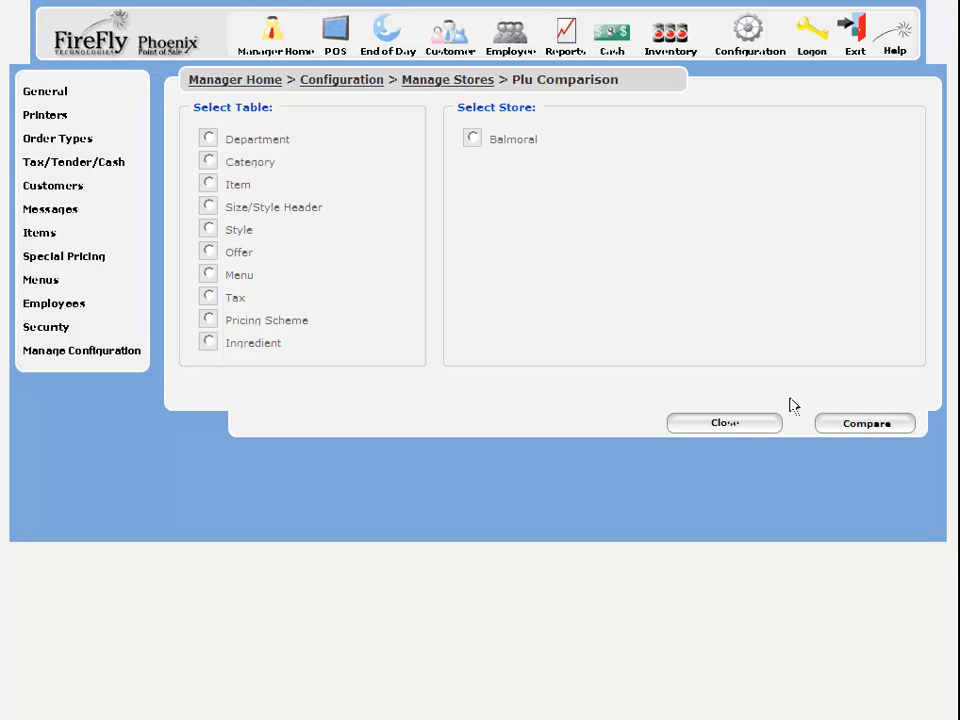
{"action": "left_click", "coordinate": [737, 428]}
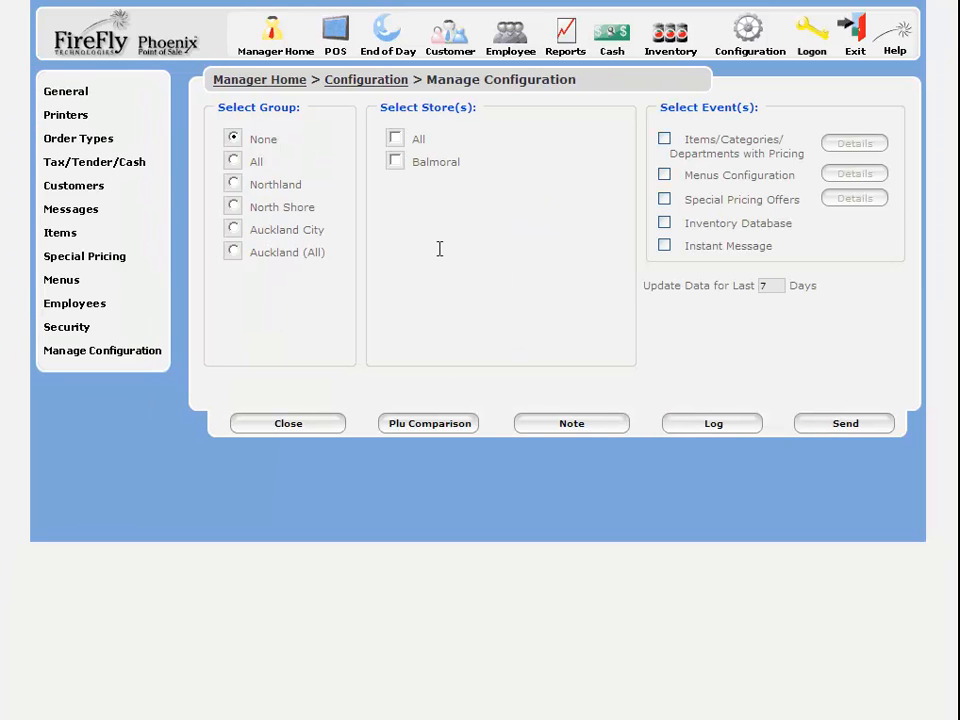
Try selecting stores individually, all at once and by the Northland and North Shore groups, and return the group to None
{"action": "left_click", "coordinate": [394, 164]}
{"action": "left_click", "coordinate": [395, 142]}
{"action": "left_click", "coordinate": [234, 185]}
{"action": "left_click", "coordinate": [233, 209]}
{"action": "left_click", "coordinate": [395, 164]}
{"action": "left_click", "coordinate": [590, 387]}
{"action": "left_click", "coordinate": [234, 139]}
Select the Balmoral store and the Items/Categories/Departments with Pricing event, choosing the entire Test Menu department as its details
{"action": "left_click", "coordinate": [395, 164]}
{"action": "left_click", "coordinate": [663, 141]}
{"action": "left_click", "coordinate": [862, 153]}
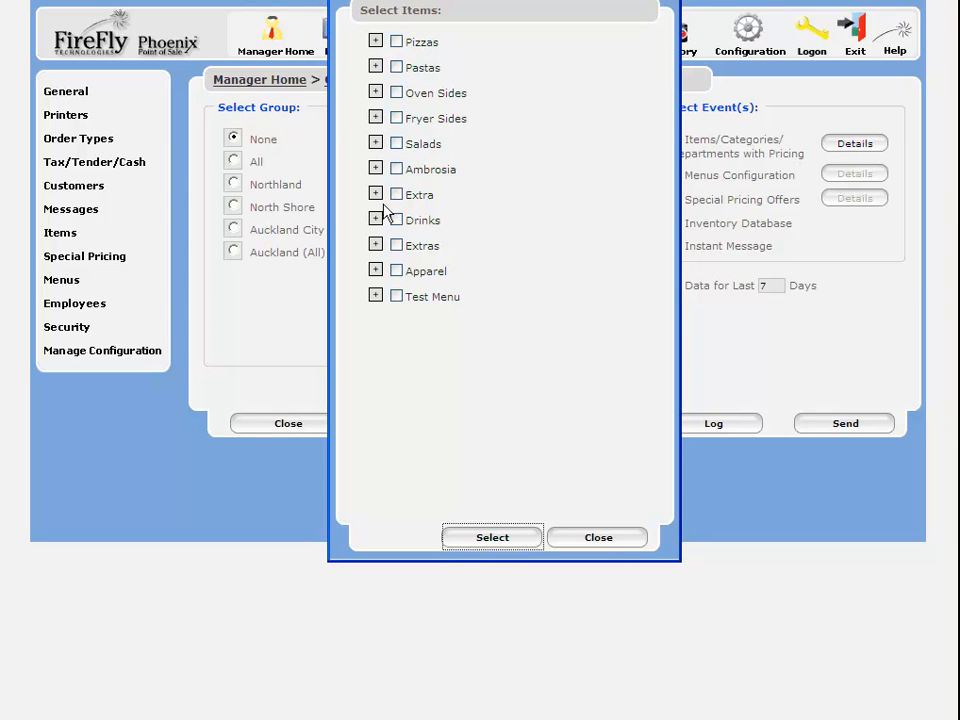
{"action": "left_click", "coordinate": [375, 296]}
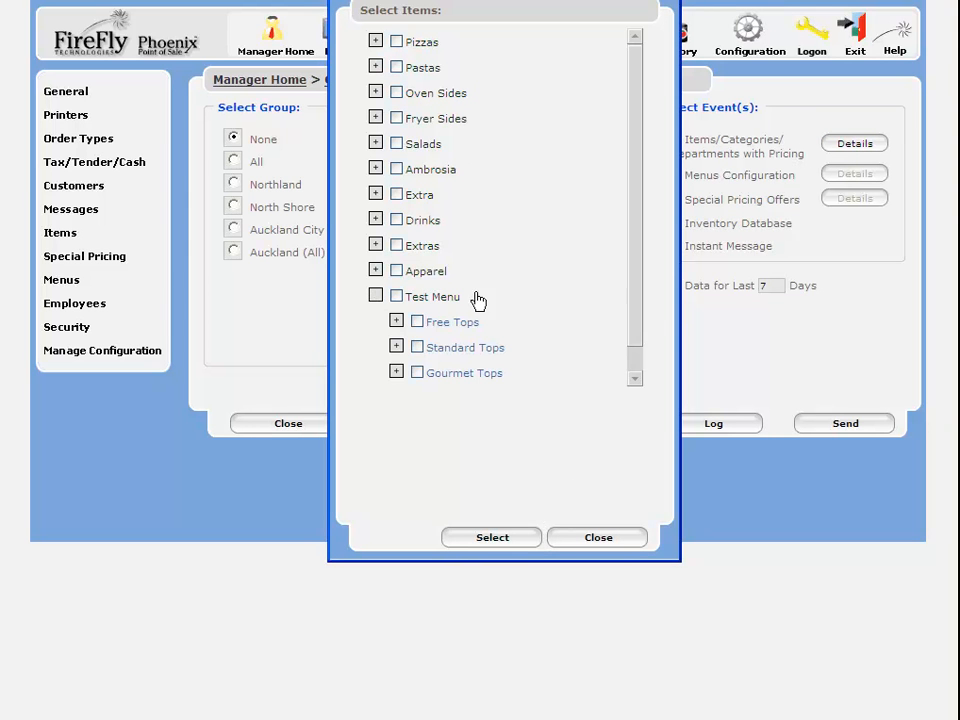
{"action": "left_click_drag", "start_coordinate": [630, 298], "coordinate": [636, 318]}
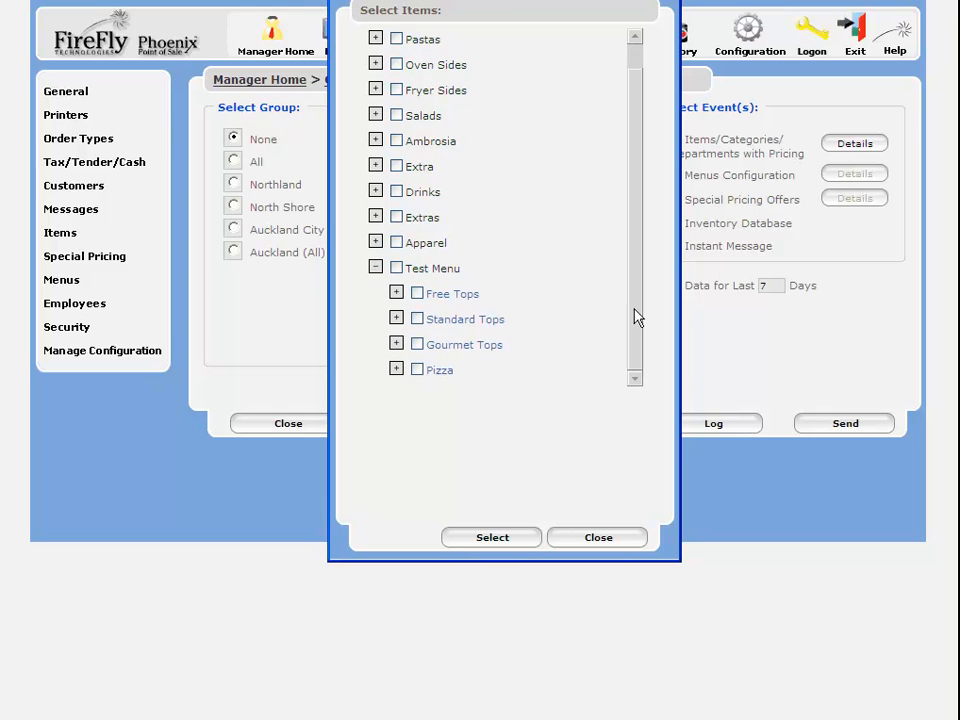
{"action": "left_click", "coordinate": [396, 370]}
{"action": "left_click_drag", "start_coordinate": [632, 272], "coordinate": [621, 336]}
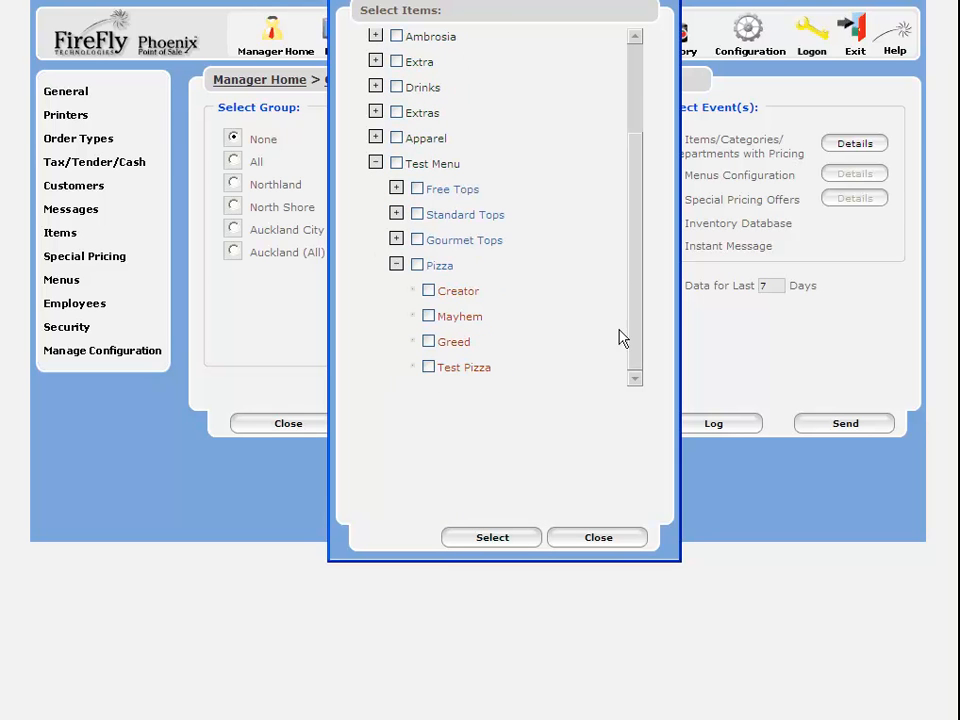
{"action": "left_click", "coordinate": [429, 367]}
{"action": "left_click", "coordinate": [418, 267]}
{"action": "left_click", "coordinate": [396, 163]}
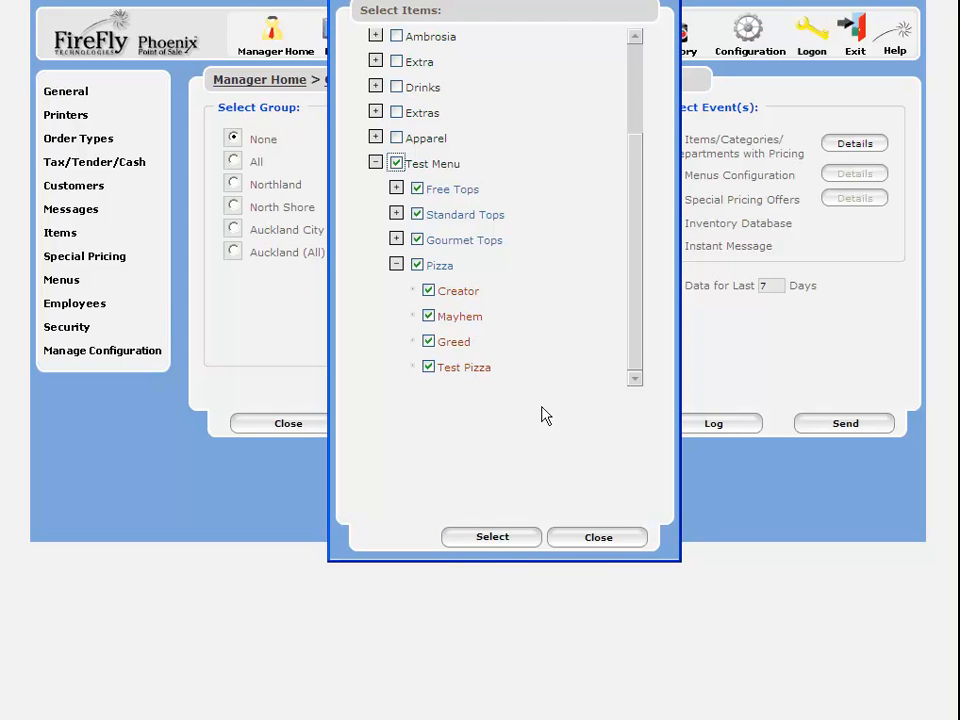
{"action": "left_click", "coordinate": [494, 540]}
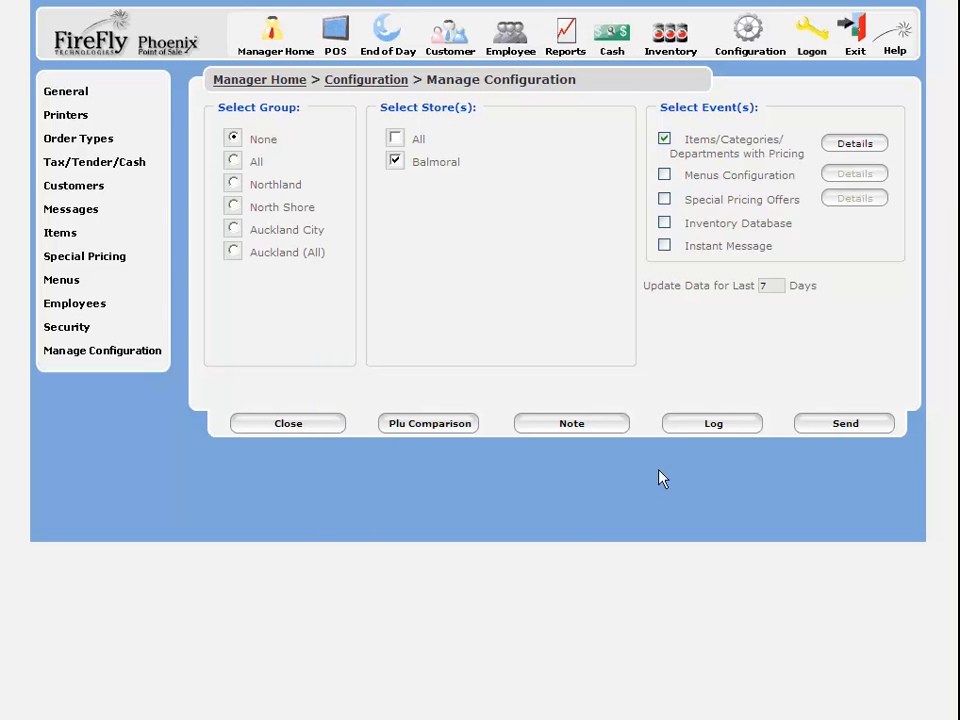
Clear the number of days for updating data, send the selected items to Balmoral, and close the update status window
{"action": "double_click", "coordinate": [767, 285]}
{"action": "left_click", "coordinate": [767, 285]}
{"action": "left_click_drag", "start_coordinate": [769, 286], "coordinate": [747, 280]}
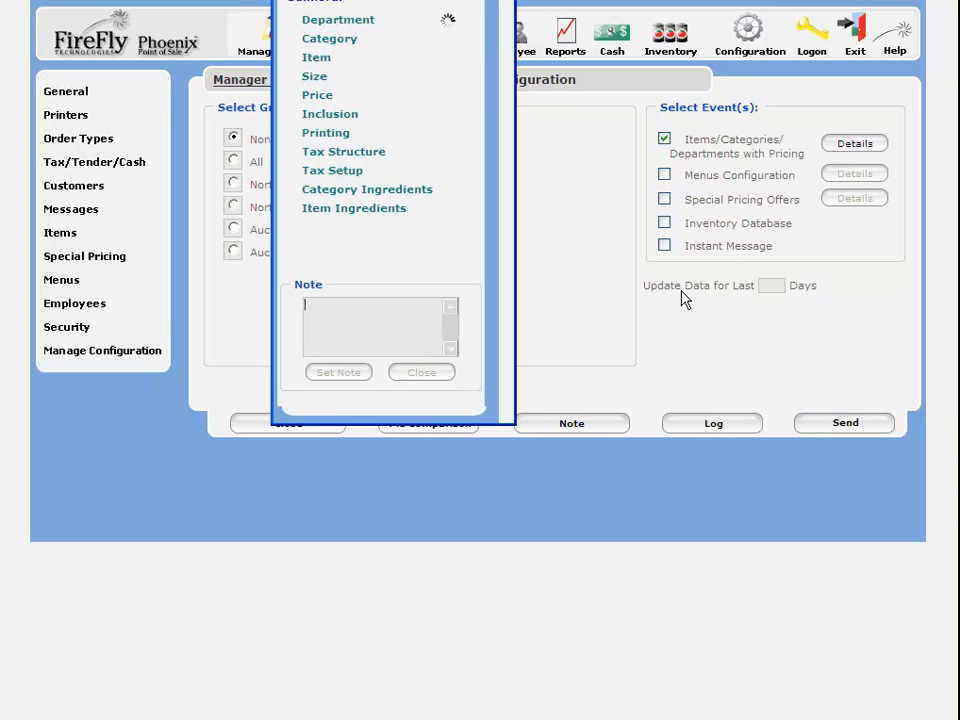
{"action": "left_click_drag", "start_coordinate": [442, 5], "coordinate": [634, 86]}
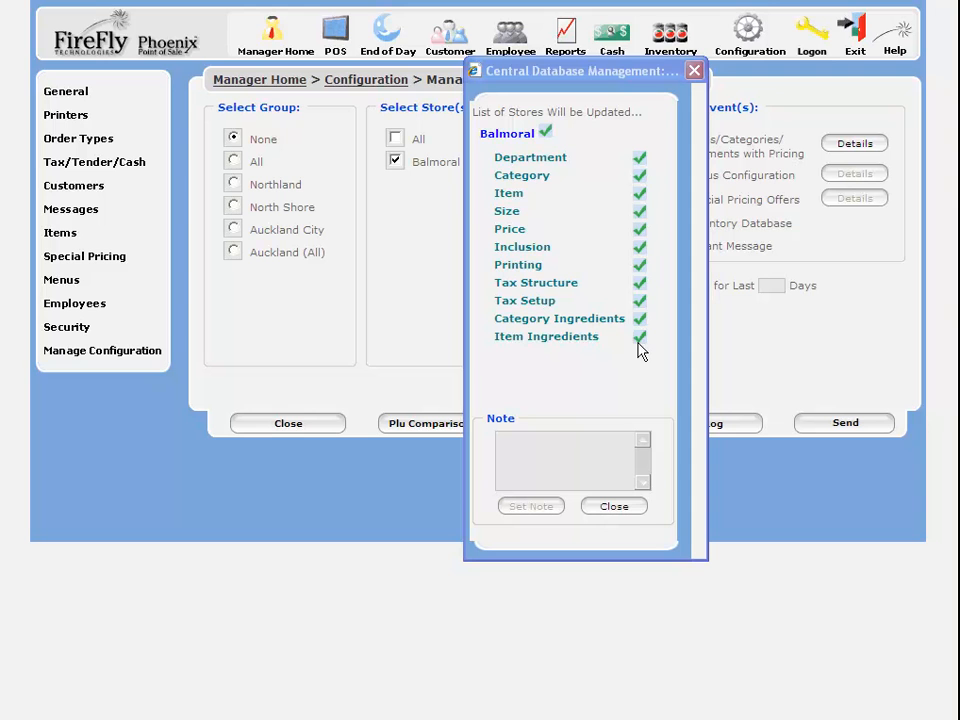
{"action": "left_click", "coordinate": [629, 508]}
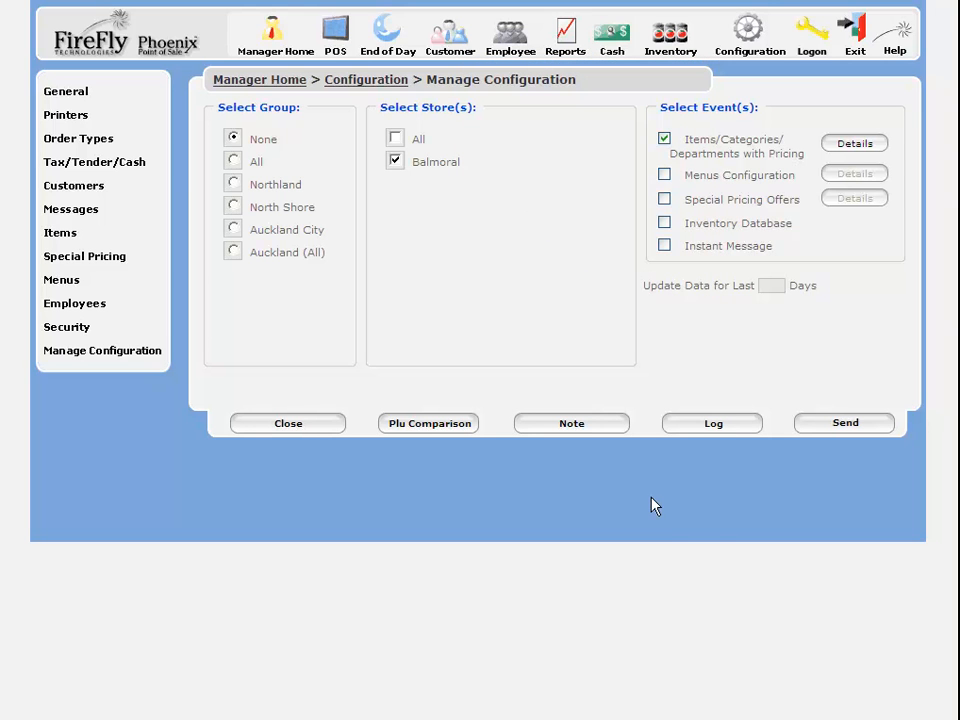
Change the event selection to Instant Message only, leaving items, menus, special pricing offers and inventory database deselected
{"action": "left_click", "coordinate": [665, 140]}
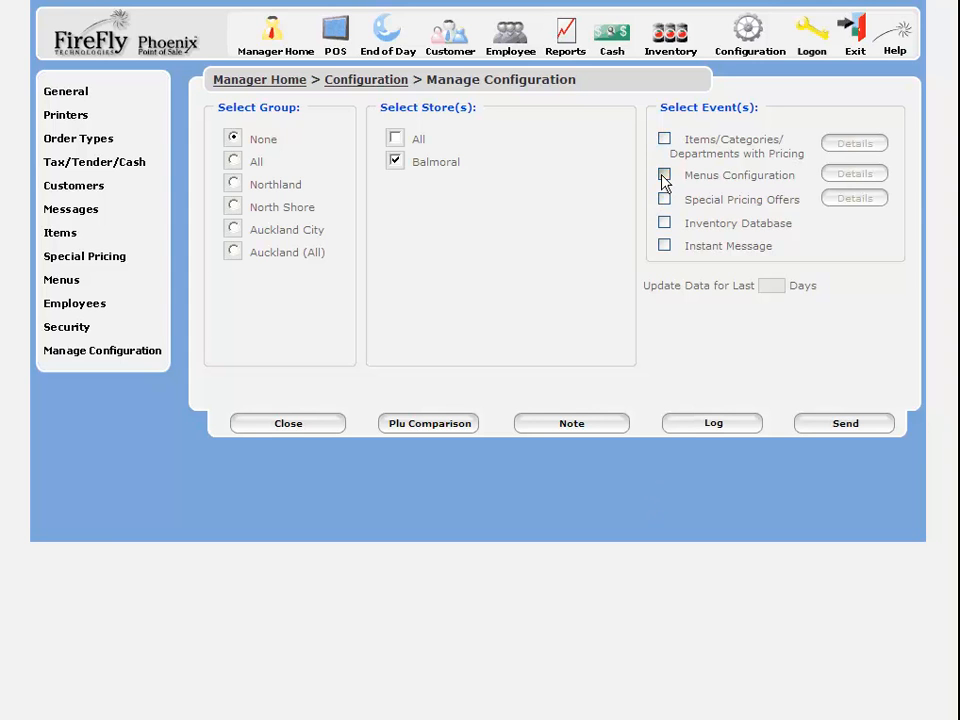
{"action": "left_click", "coordinate": [664, 176]}
{"action": "left_click", "coordinate": [664, 199]}
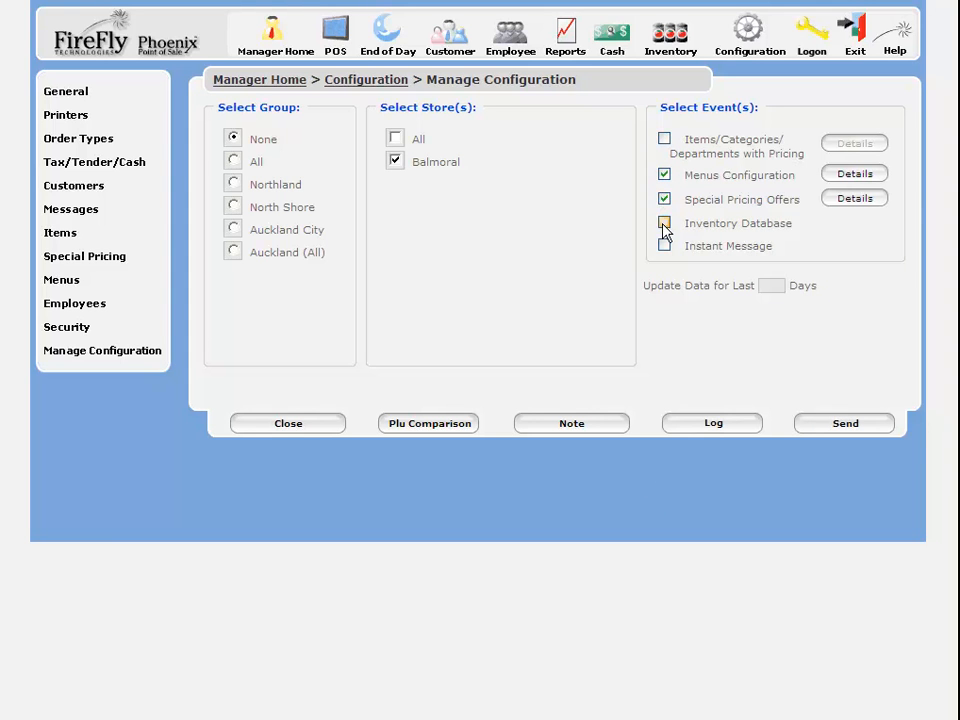
{"action": "left_click", "coordinate": [665, 224]}
{"action": "left_click", "coordinate": [665, 174]}
{"action": "left_click", "coordinate": [665, 198]}
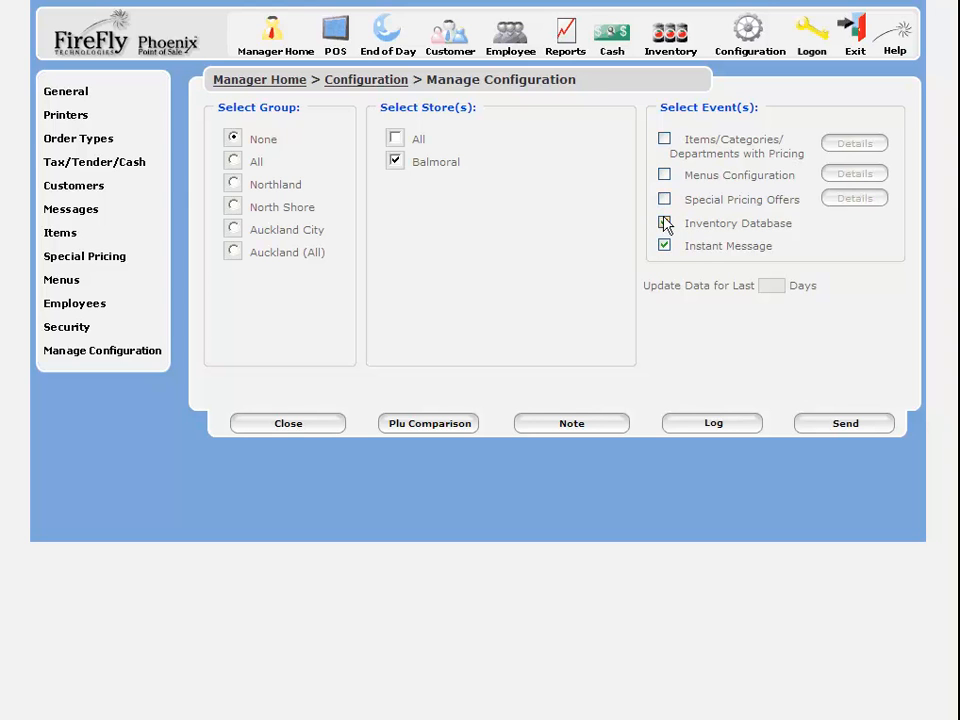
Send the Instant Message event to Balmoral, closing the message form without entering text and dismissing the update status window
{"action": "left_click", "coordinate": [836, 423]}
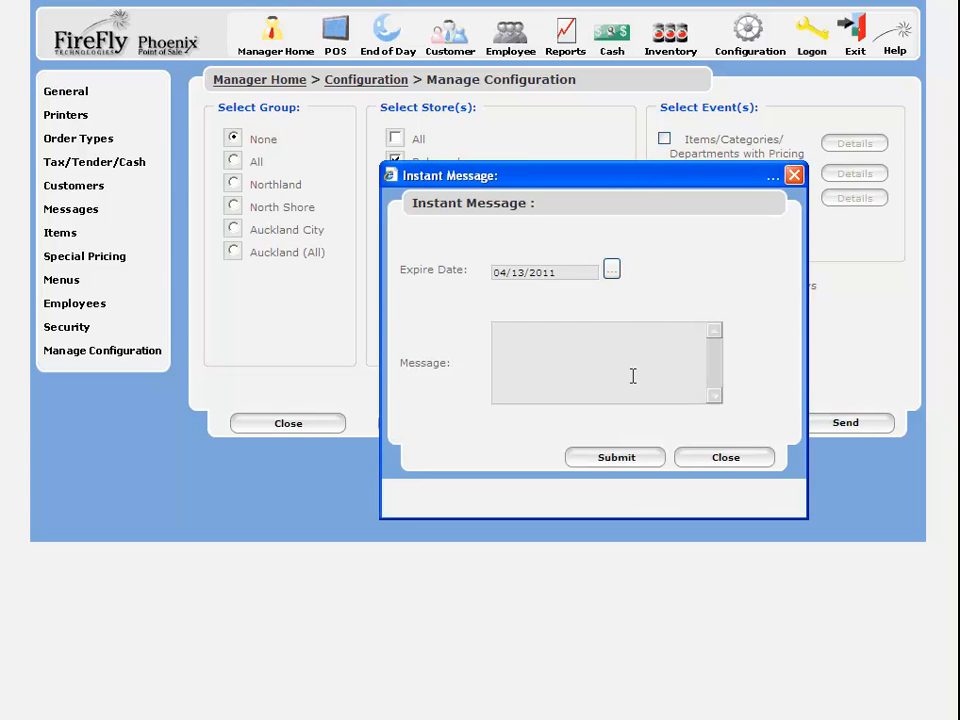
{"action": "left_click", "coordinate": [718, 470]}
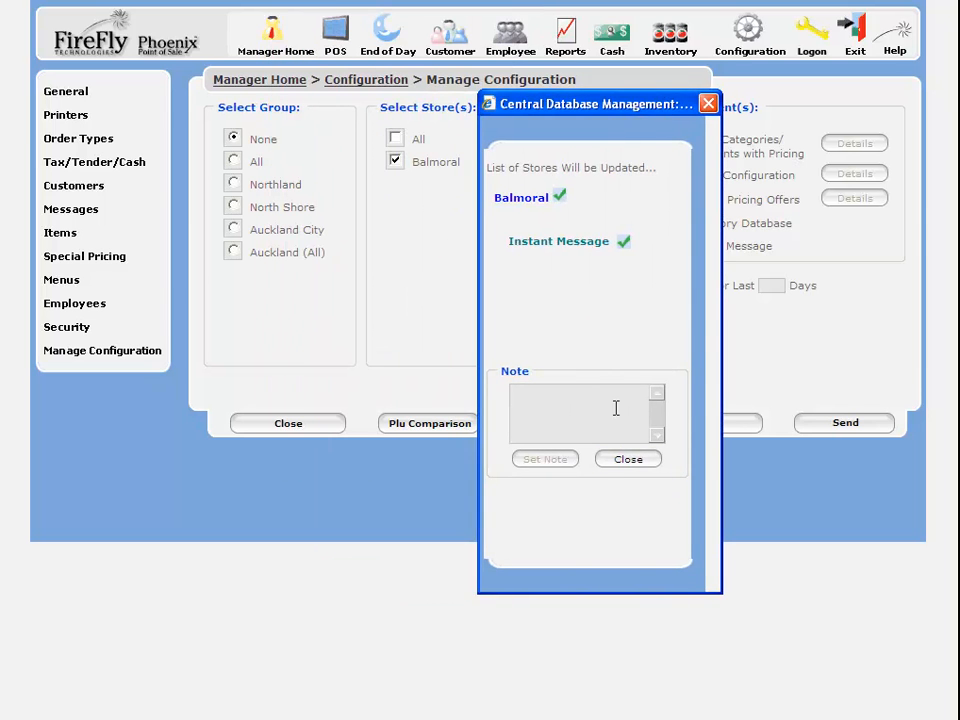
{"action": "left_click", "coordinate": [630, 463]}
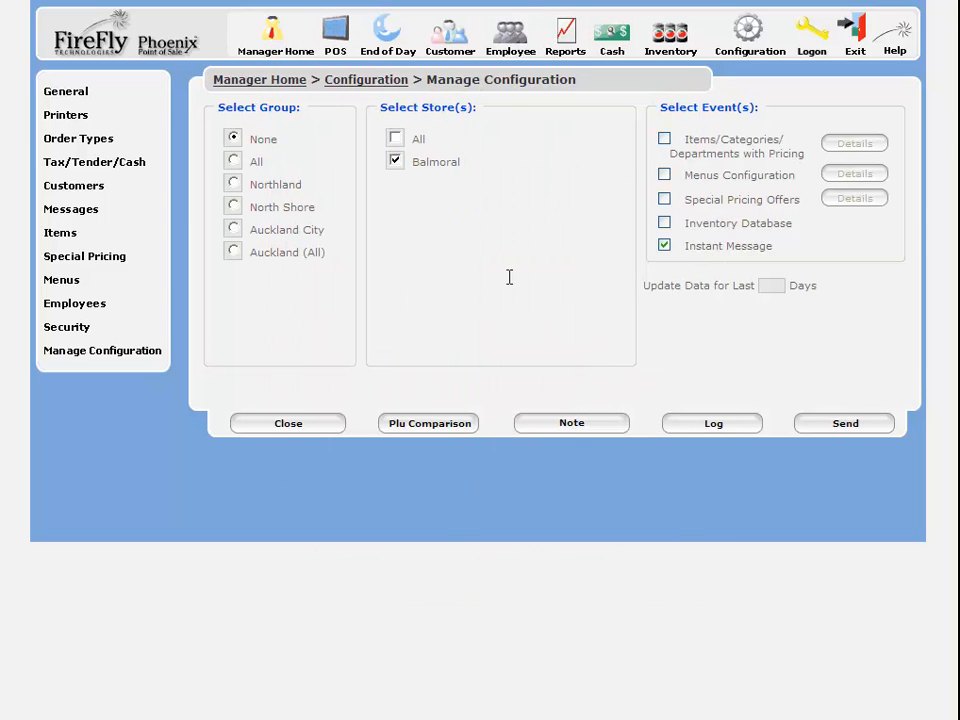